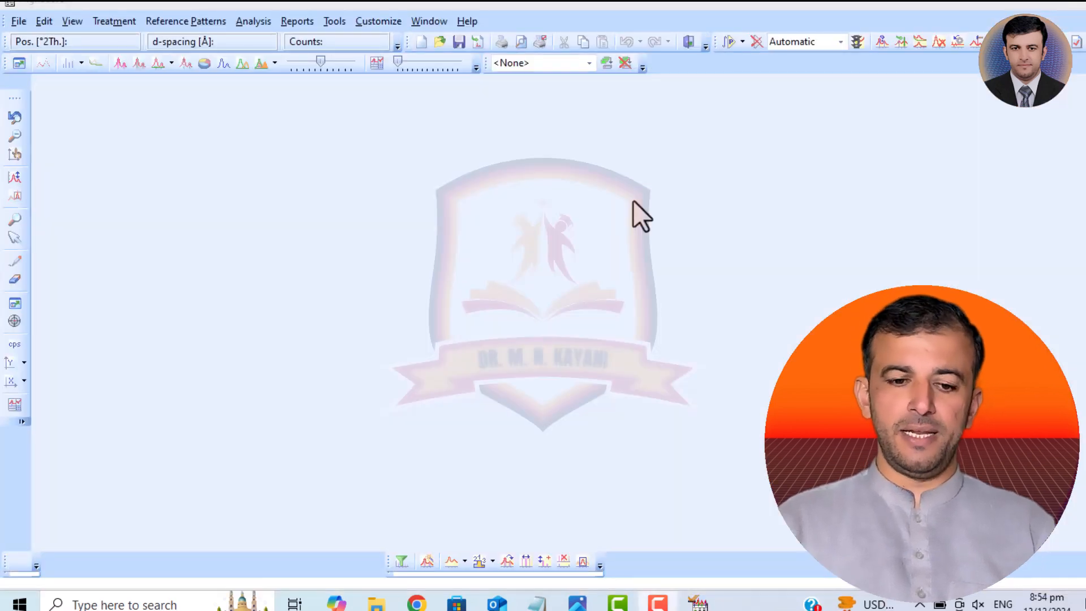
Open the scan file a.ASC from the Desktop with the file filter set to All files, and show its Pattern List.
click(21, 20)
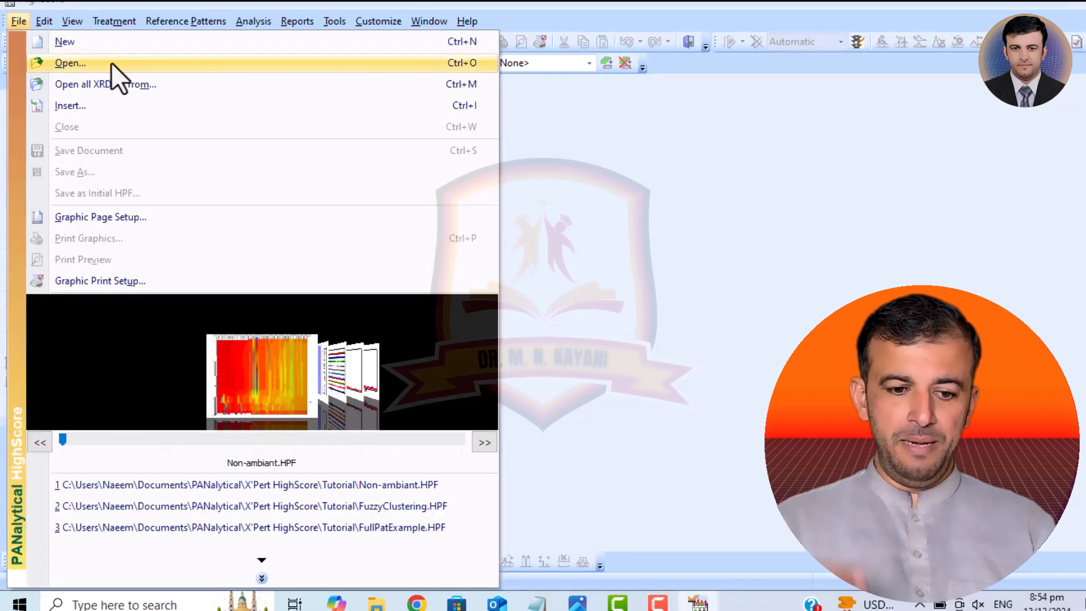
click(101, 66)
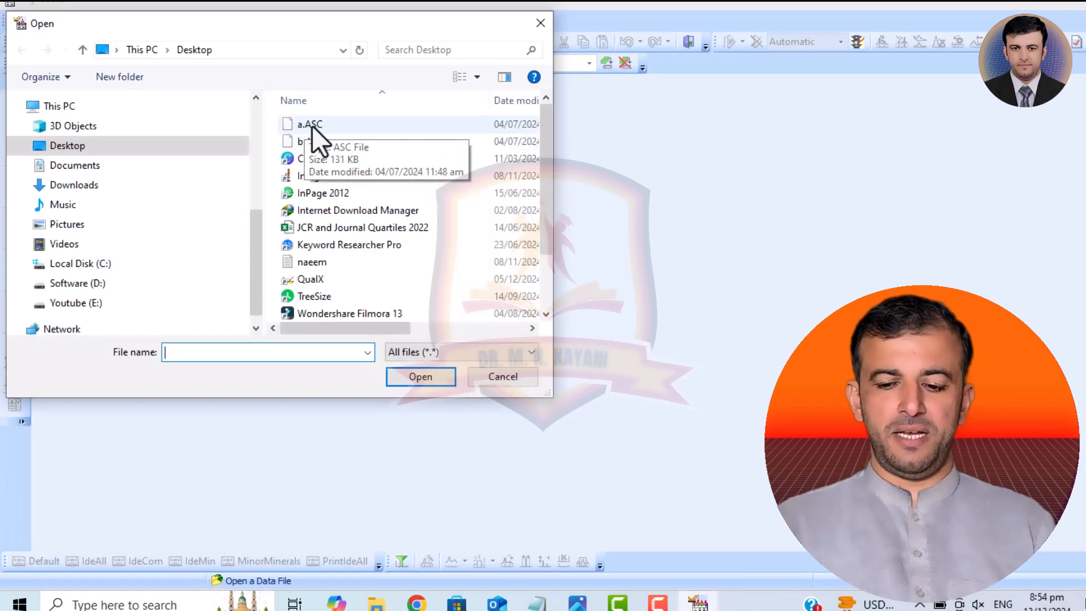
click(311, 125)
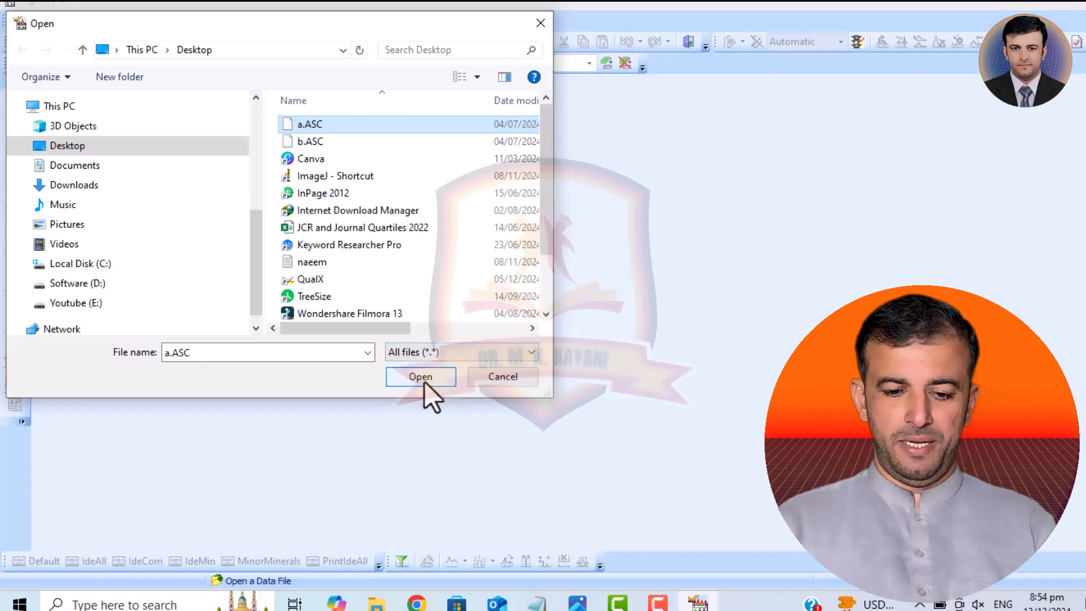
click(441, 355)
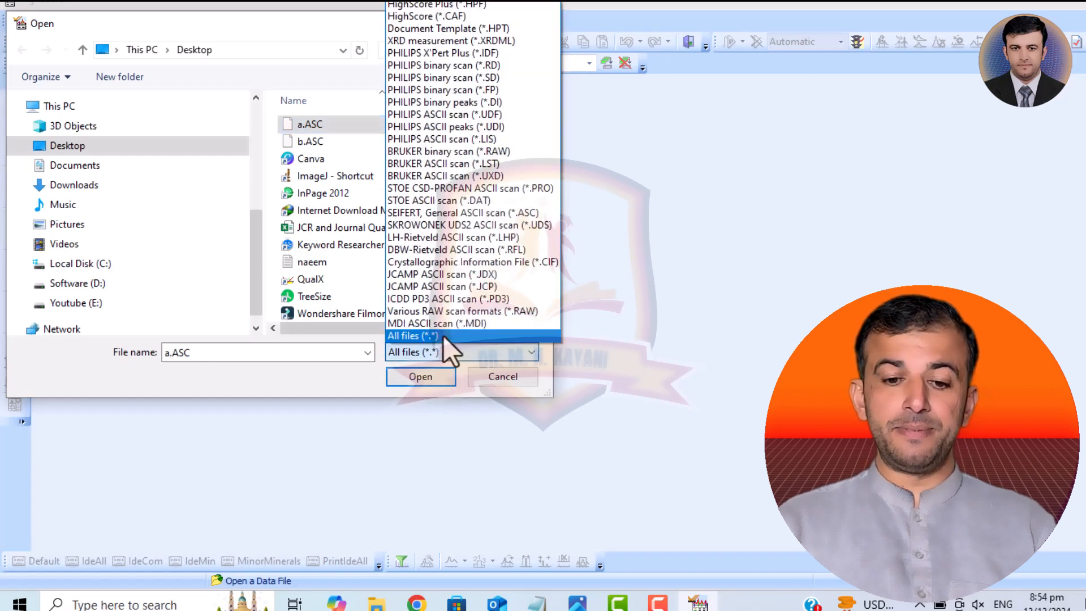
click(425, 336)
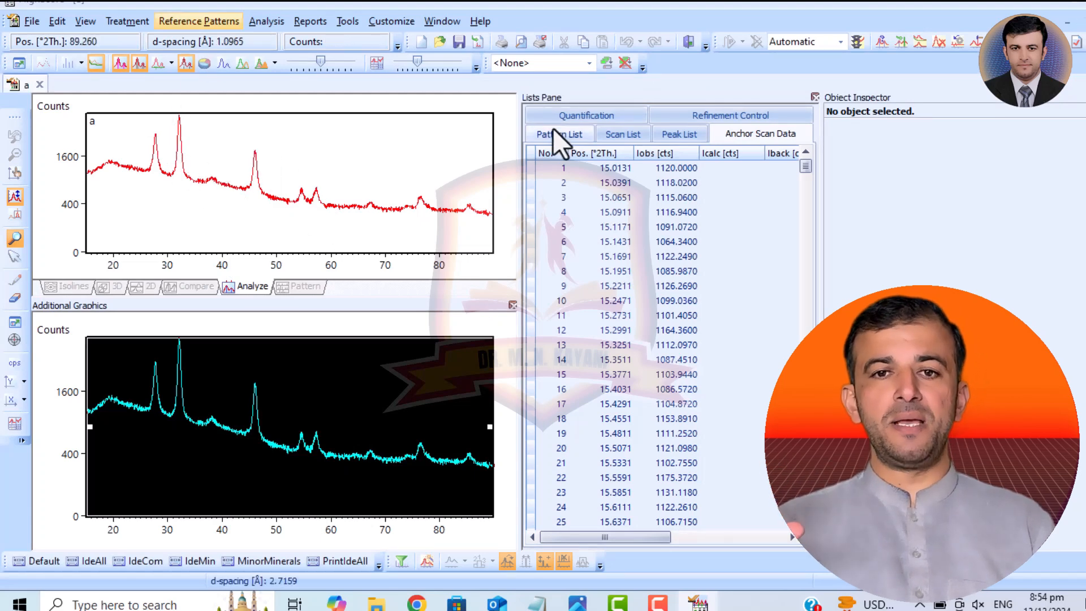
click(562, 140)
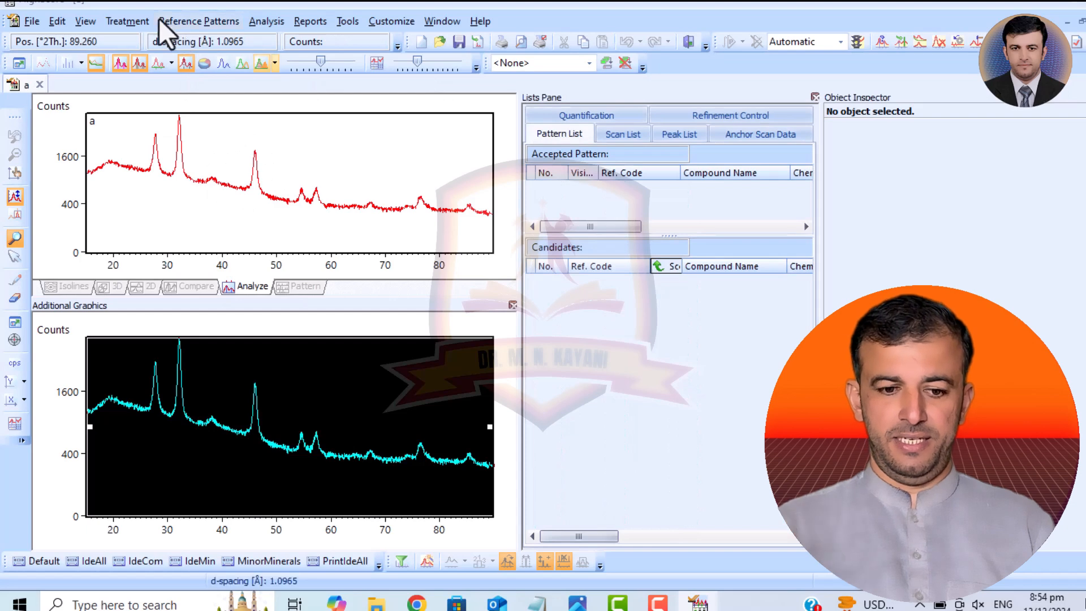
click(129, 21)
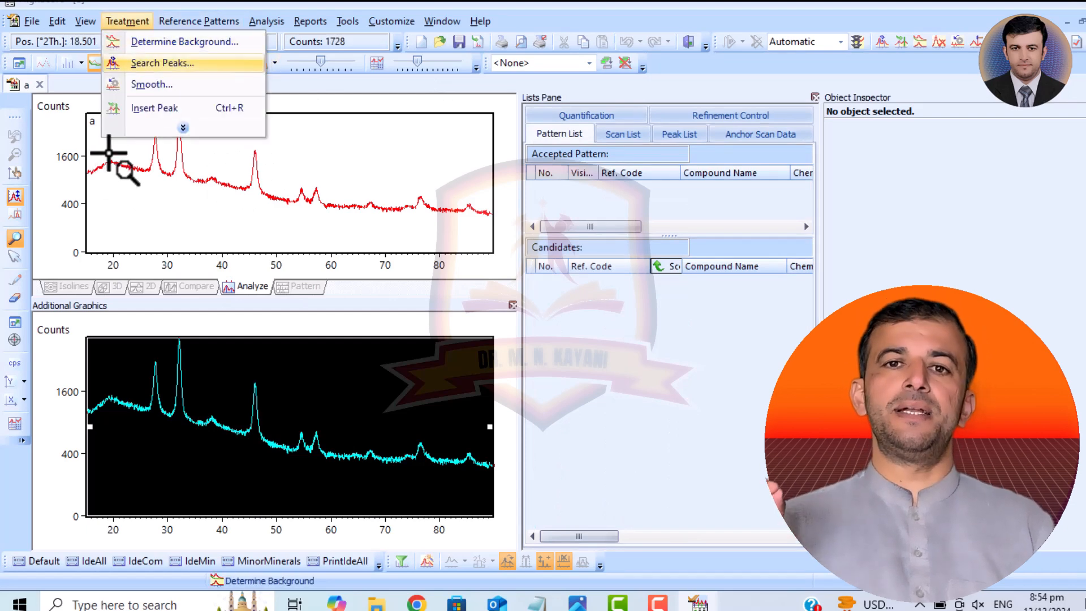
click(100, 171)
drag(102, 171, 123, 170)
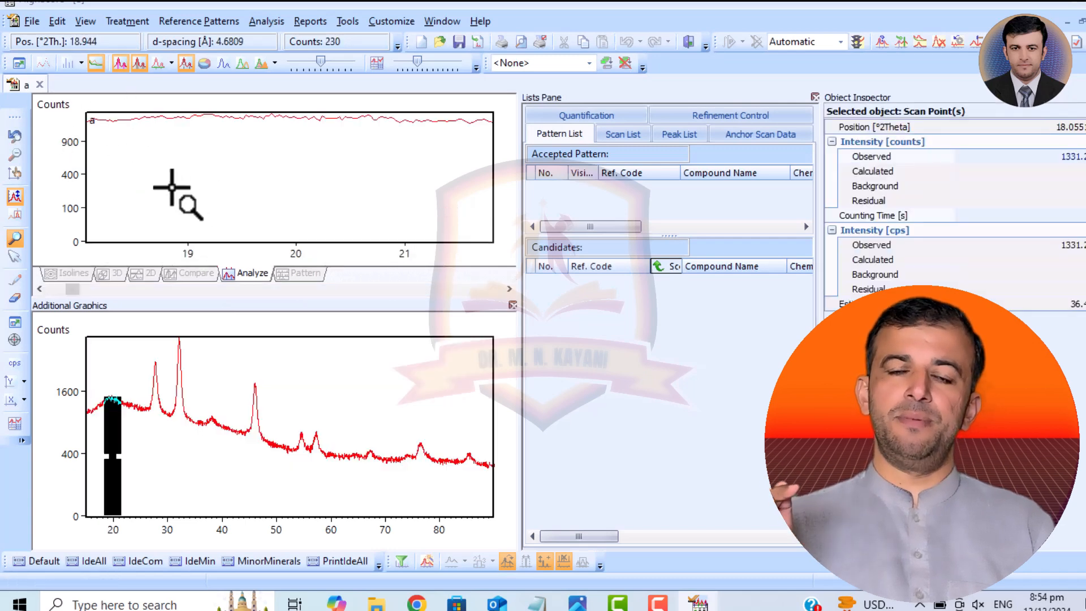
double_click(172, 187)
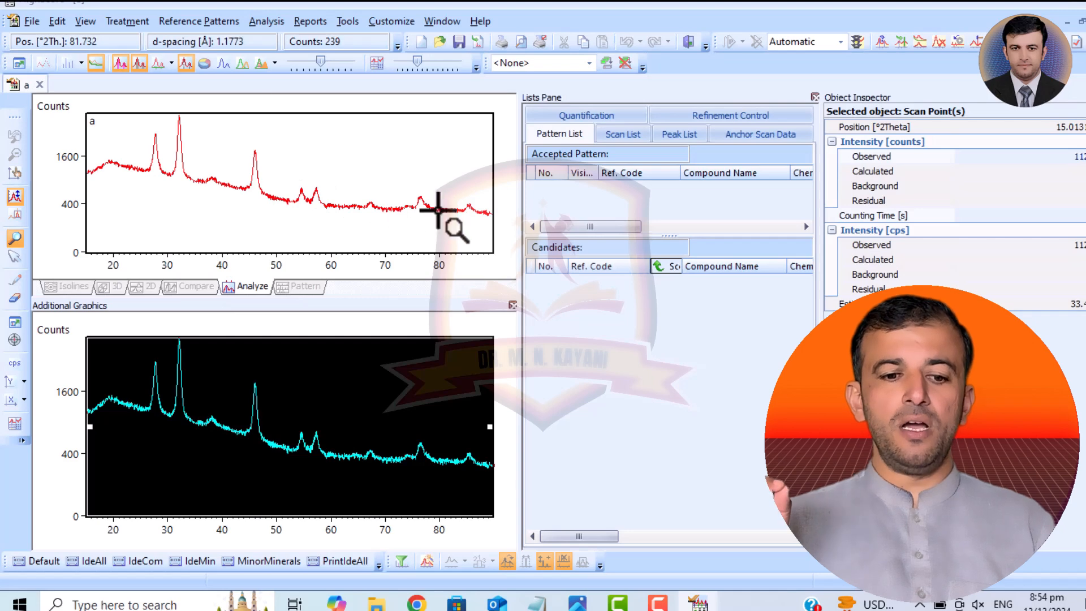
Start determining the scan's background and set the automatic method's granularity to 20.
click(119, 23)
click(145, 42)
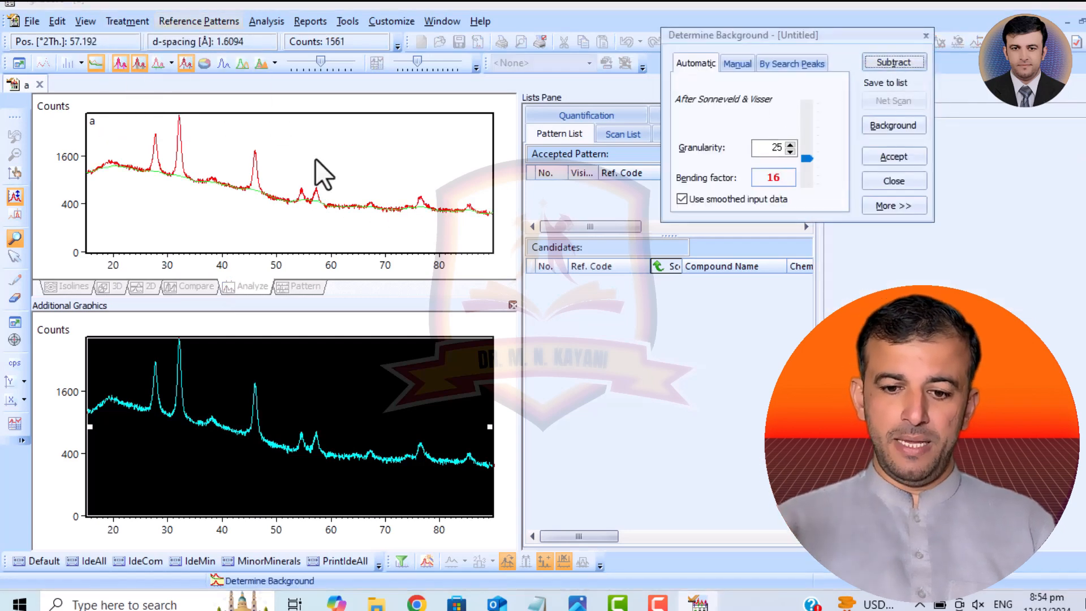
click(738, 63)
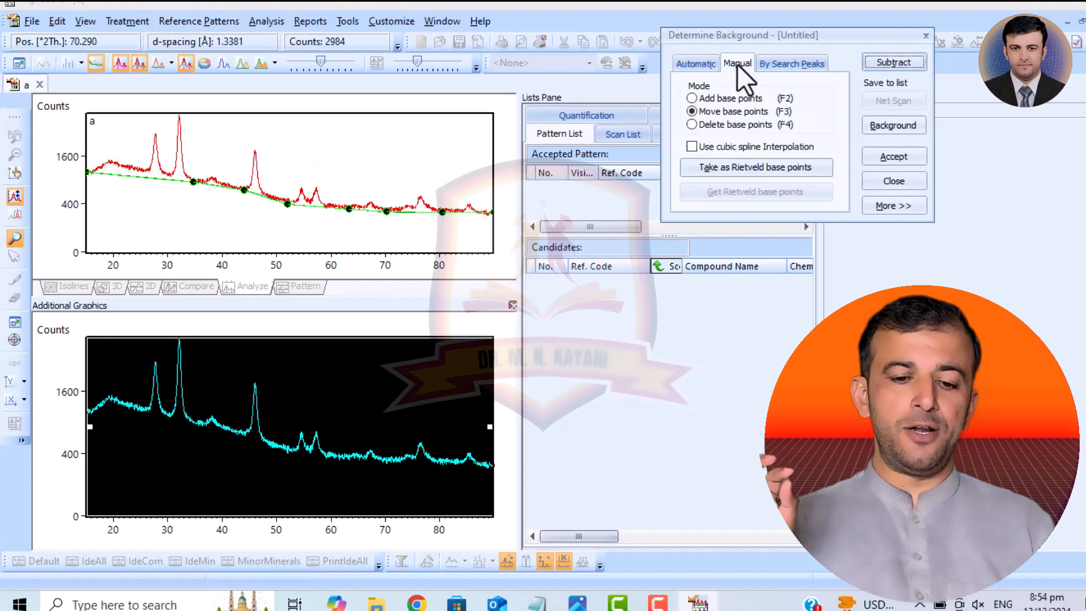
click(698, 67)
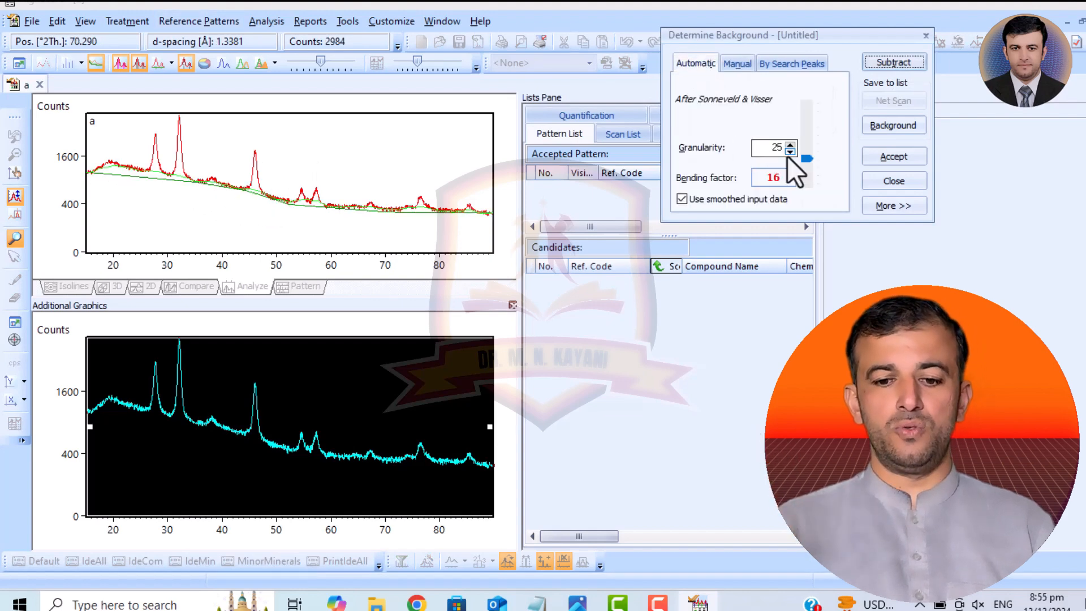
click(789, 152)
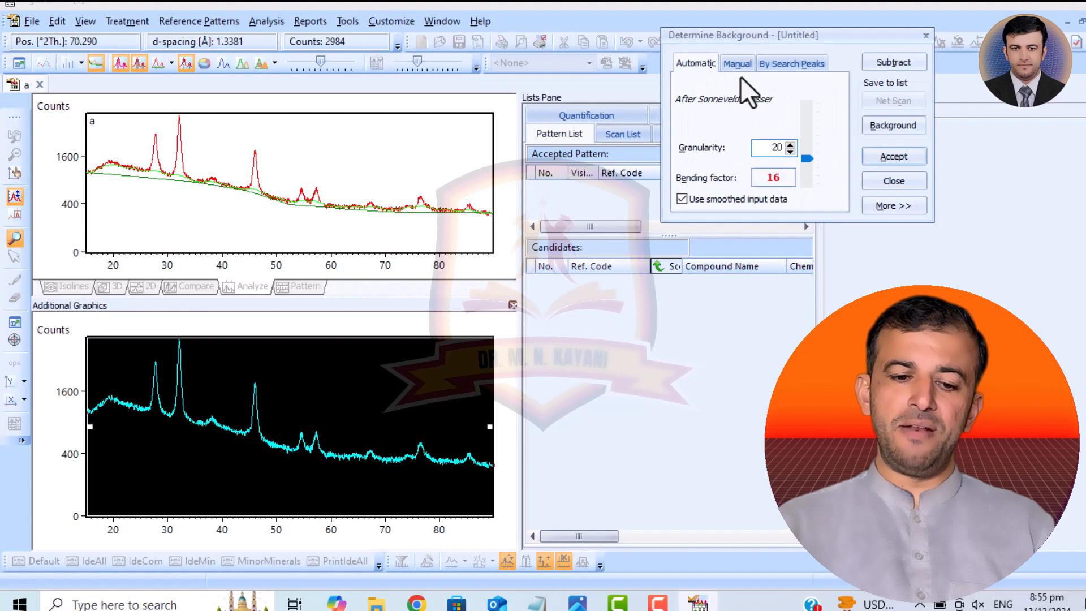
Move the manual base points to about 20 and 52 °2Theta onto the scan's baseline, and replace the scan with the background-subtracted one.
click(740, 62)
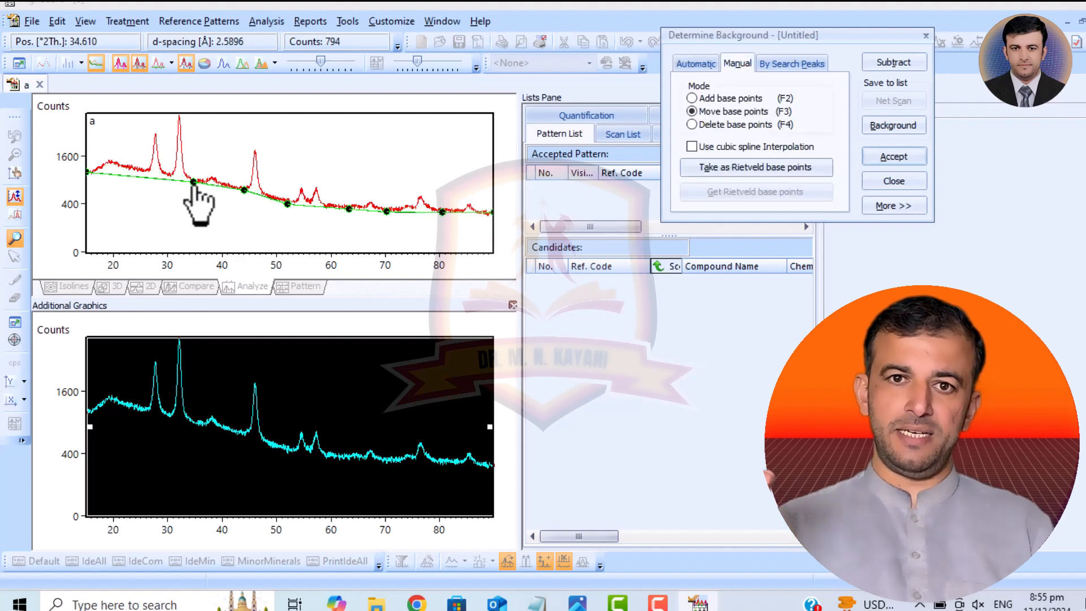
drag(192, 184, 110, 163)
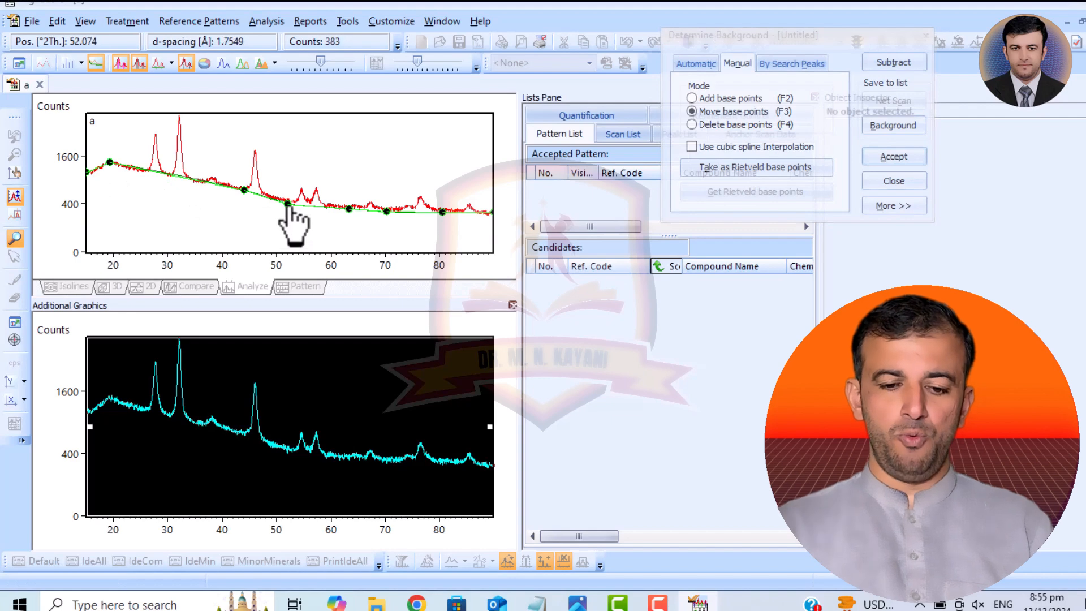
drag(288, 204, 285, 202)
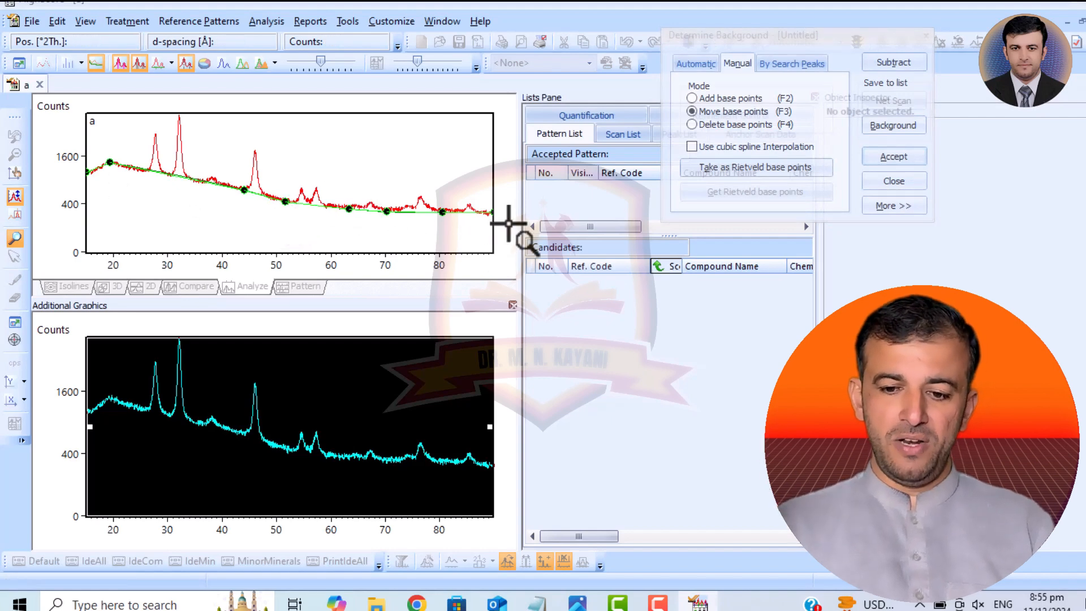
click(888, 63)
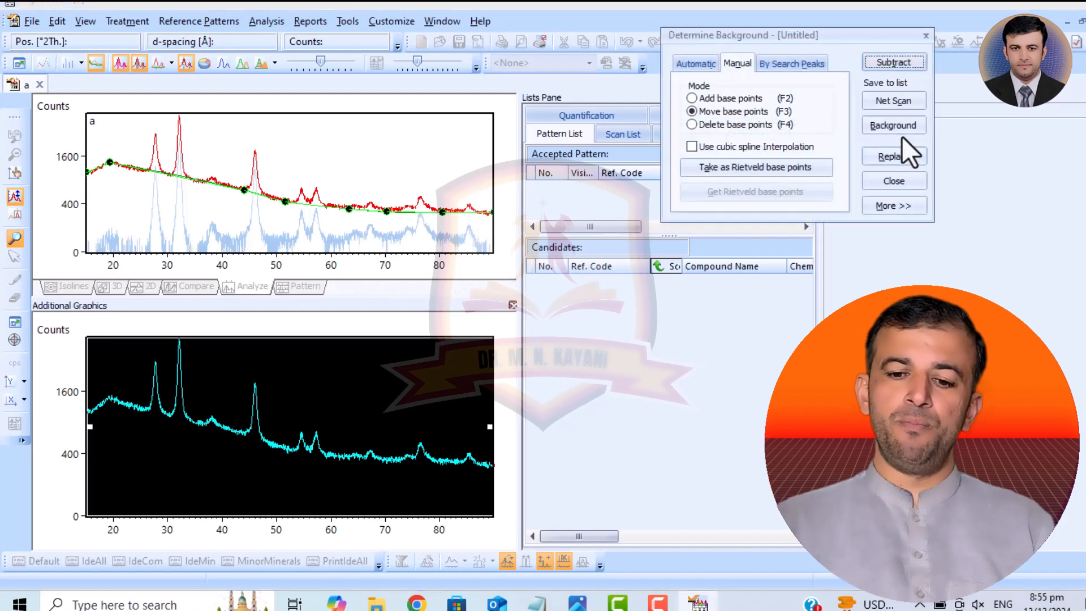
click(890, 161)
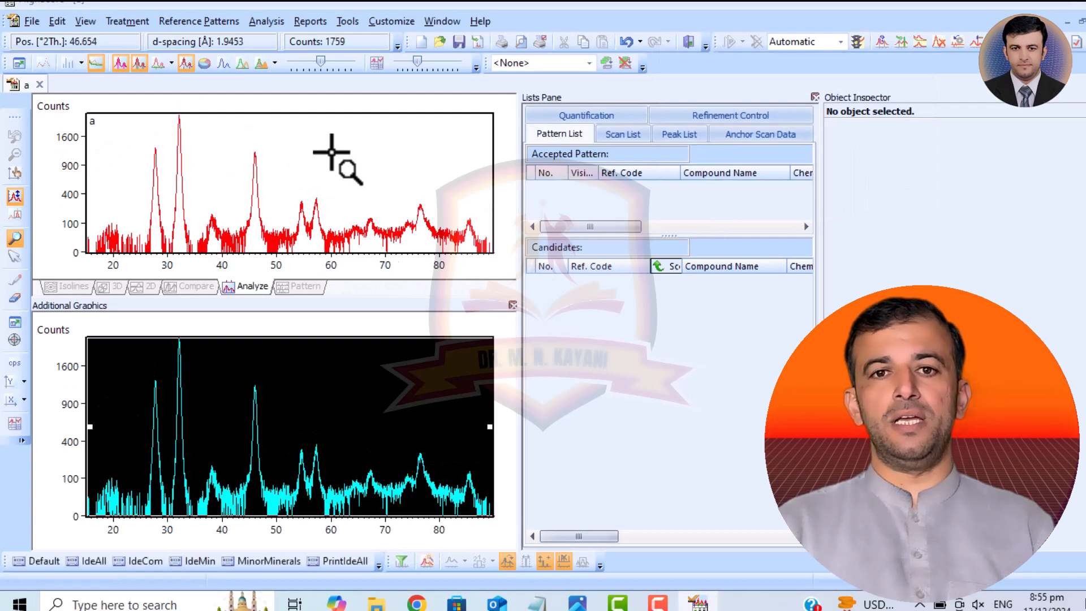
Run a peak search on the scan, dismiss the update notice, and repeat the search with minimum significance 30.
click(129, 24)
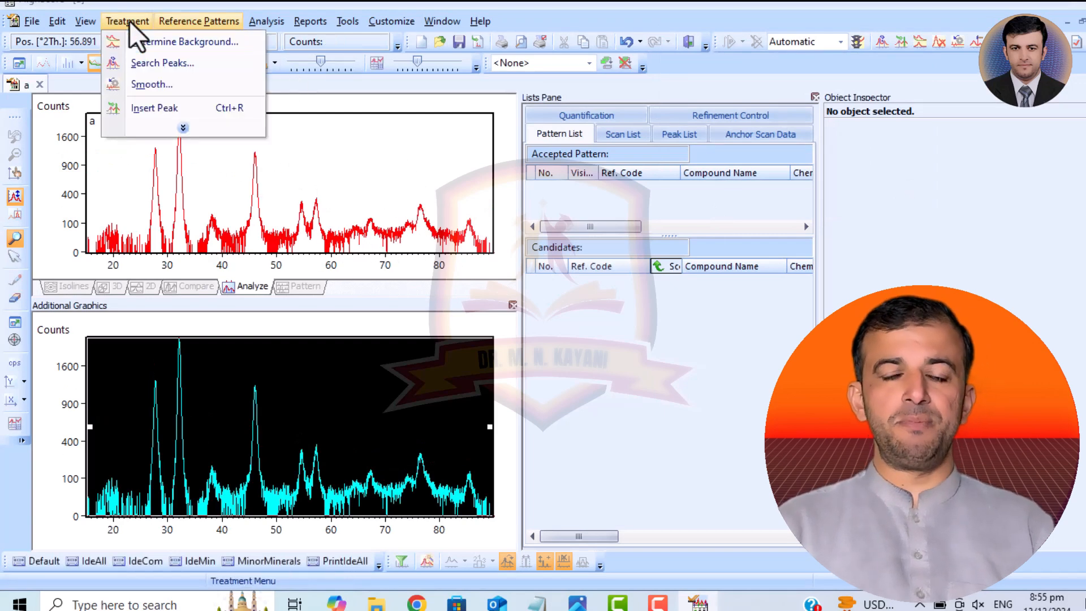
click(161, 63)
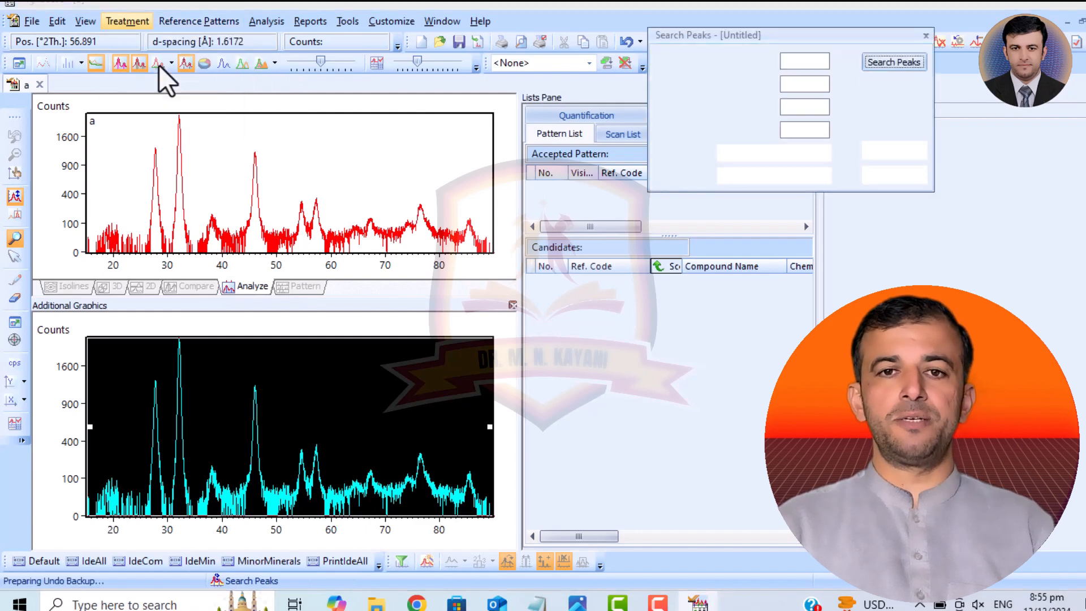
click(900, 64)
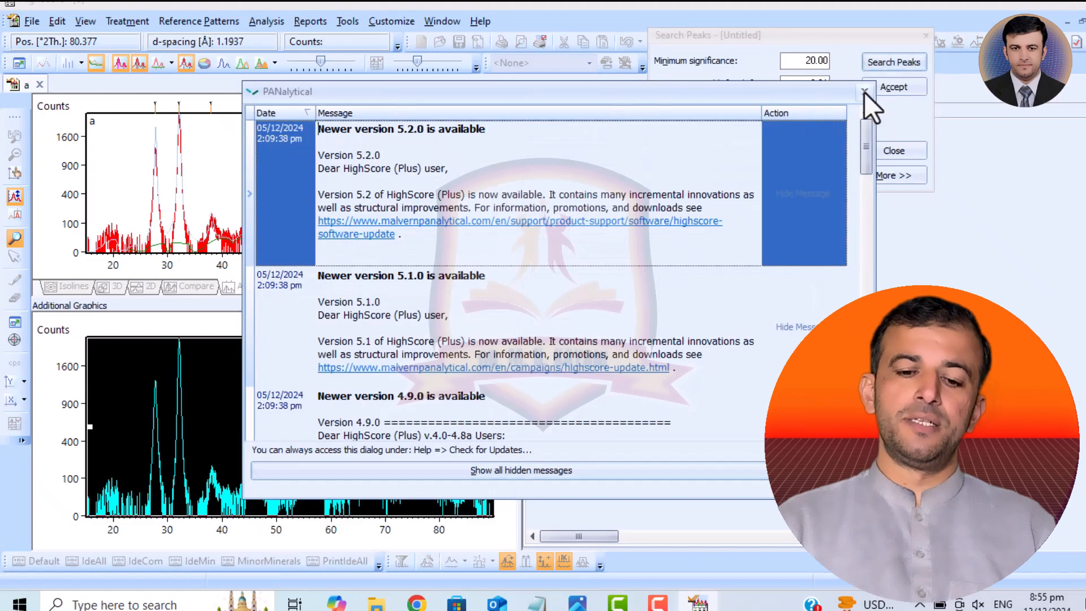
click(864, 91)
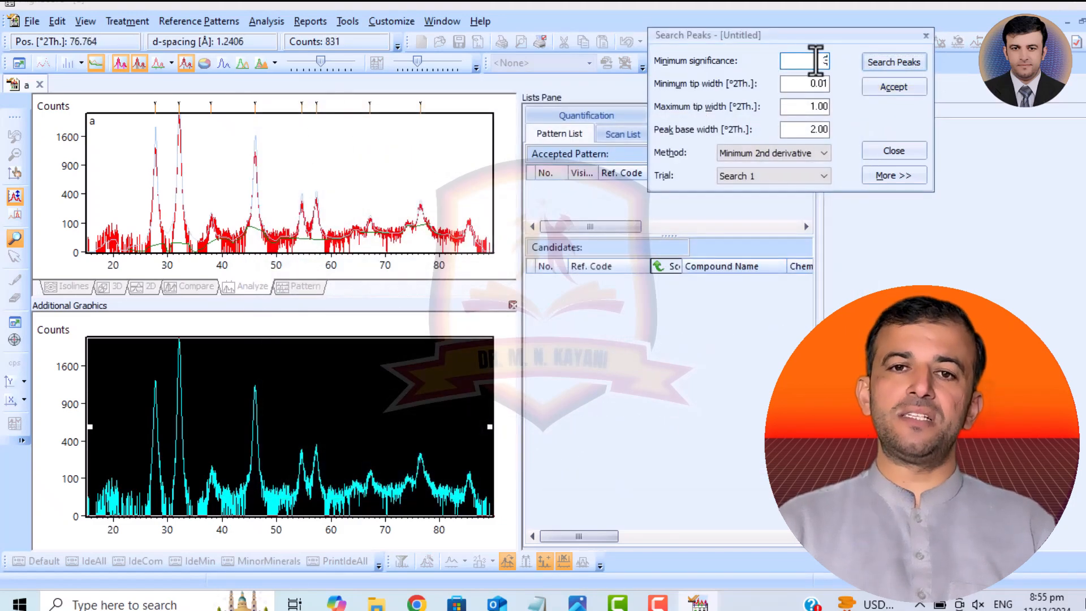
click(874, 60)
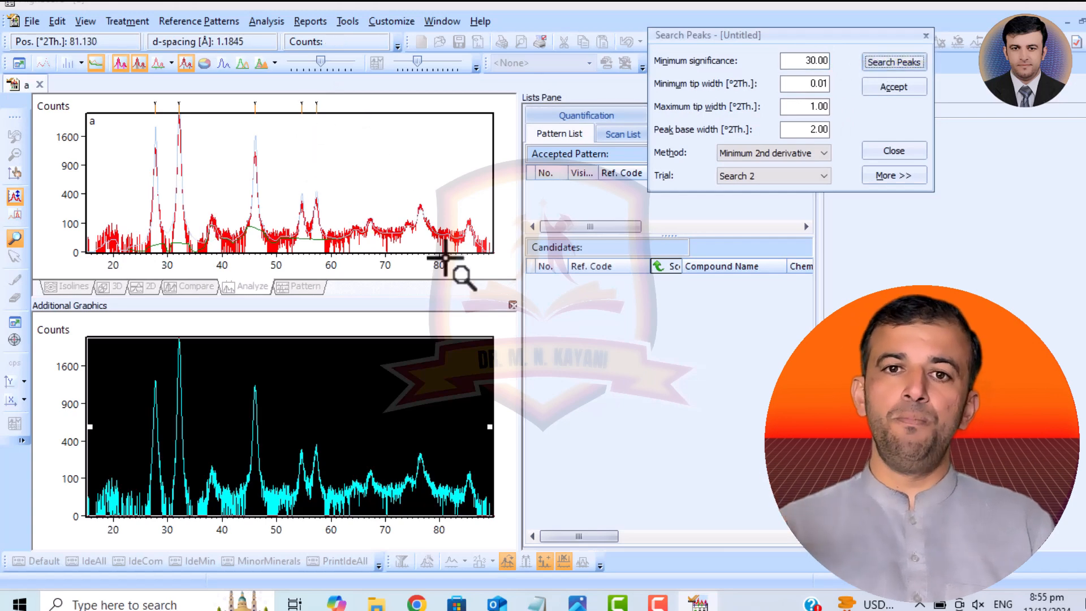
Search the peaks again with minimum significance 15 and accept the found peaks.
double_click(819, 60)
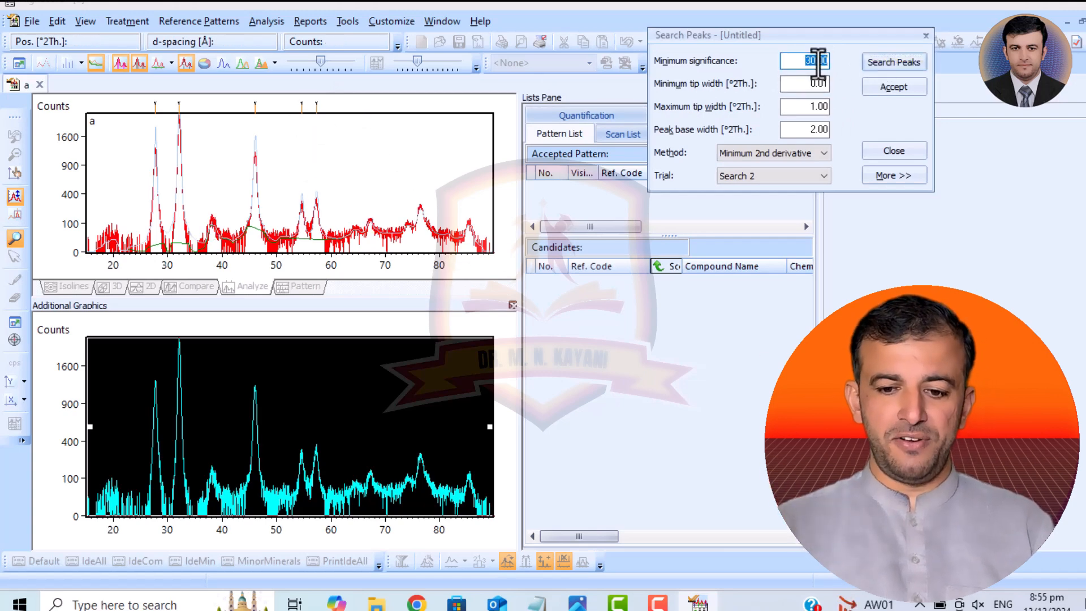
text(15)
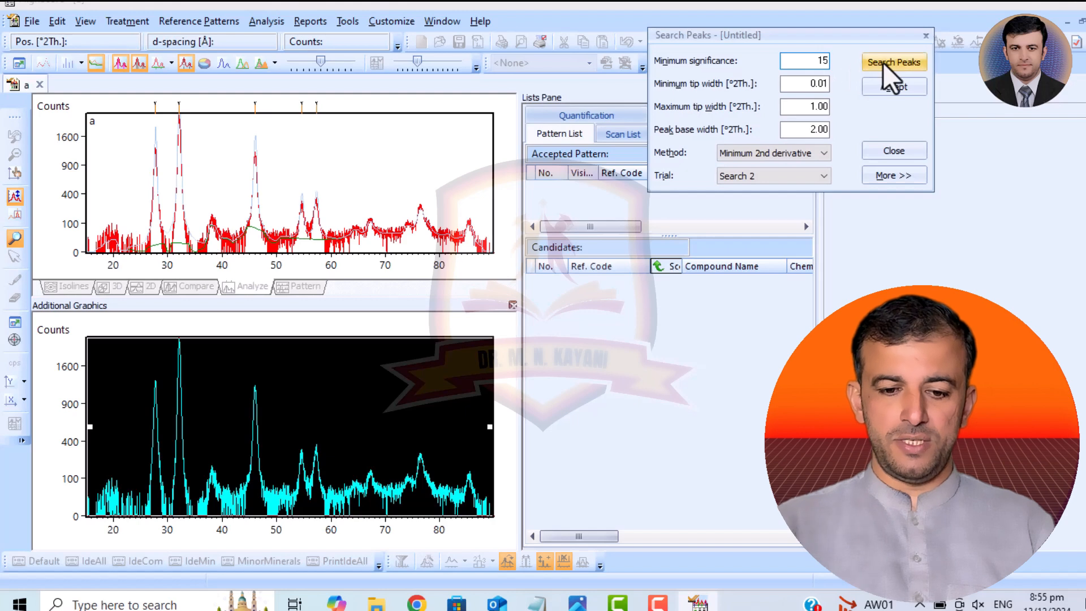
click(893, 62)
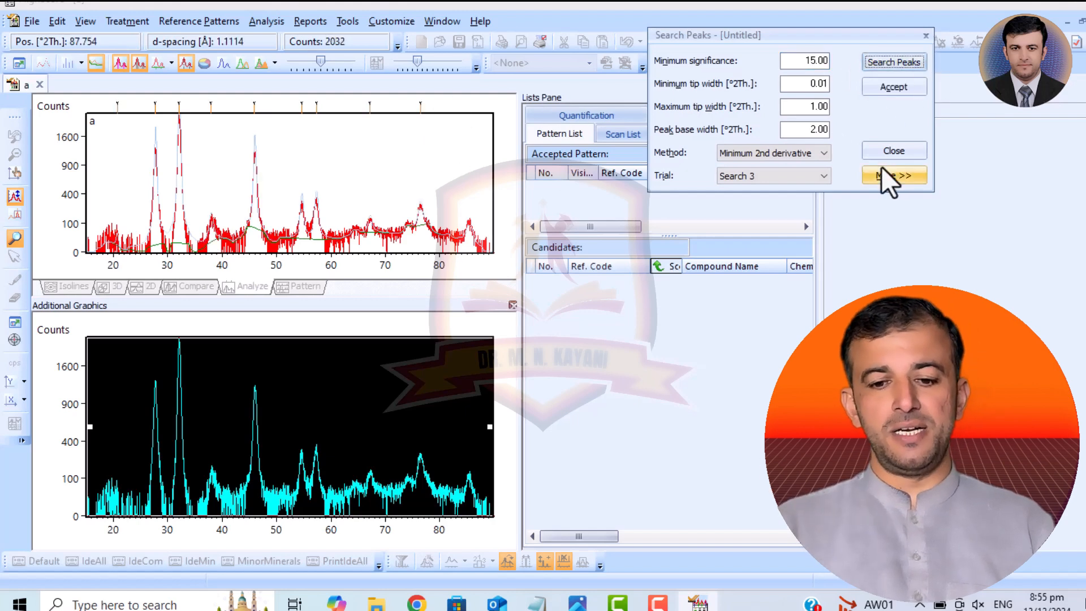
click(894, 91)
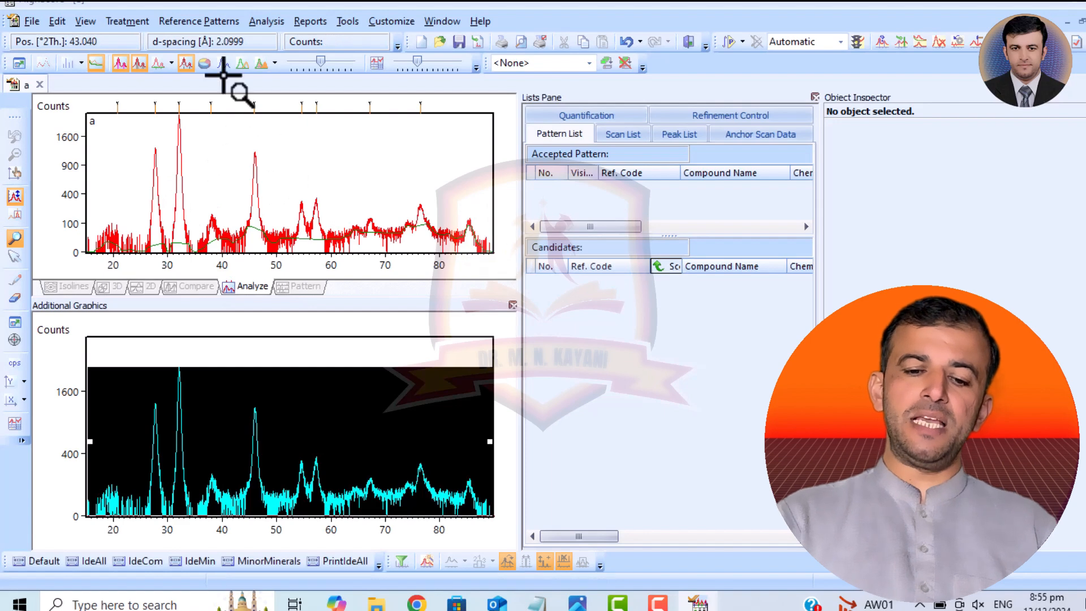
Insert a missing peak manually at about 85.5 °2Theta and select its marker.
click(116, 24)
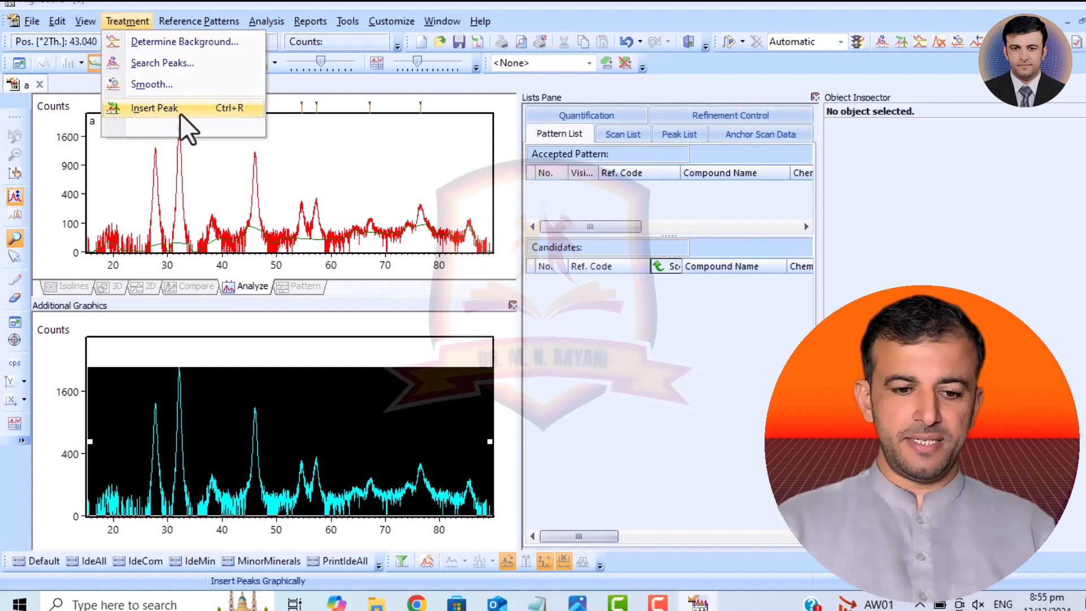
click(182, 128)
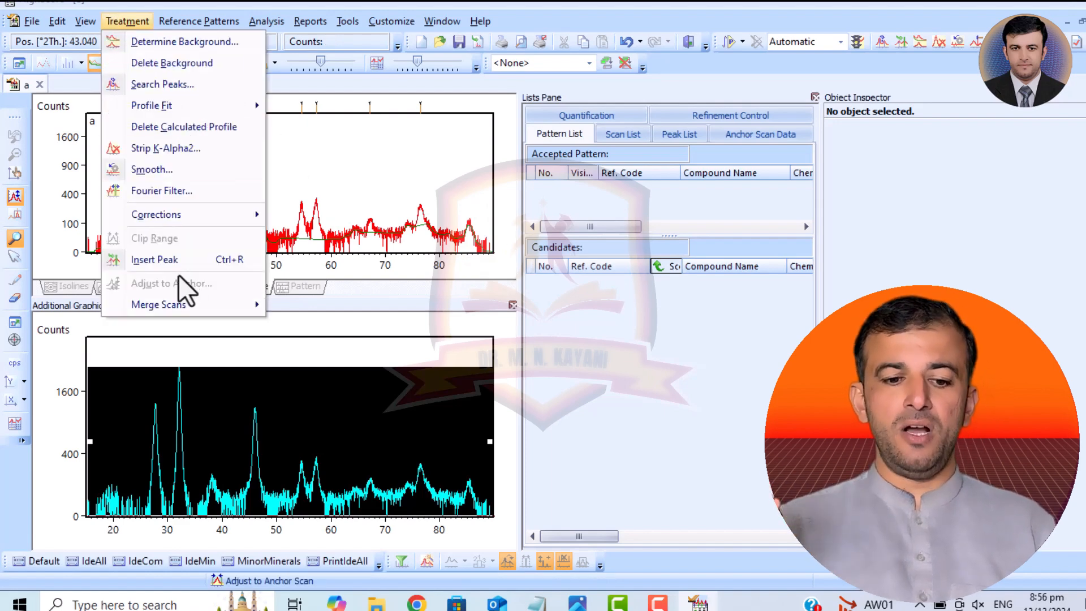
click(177, 260)
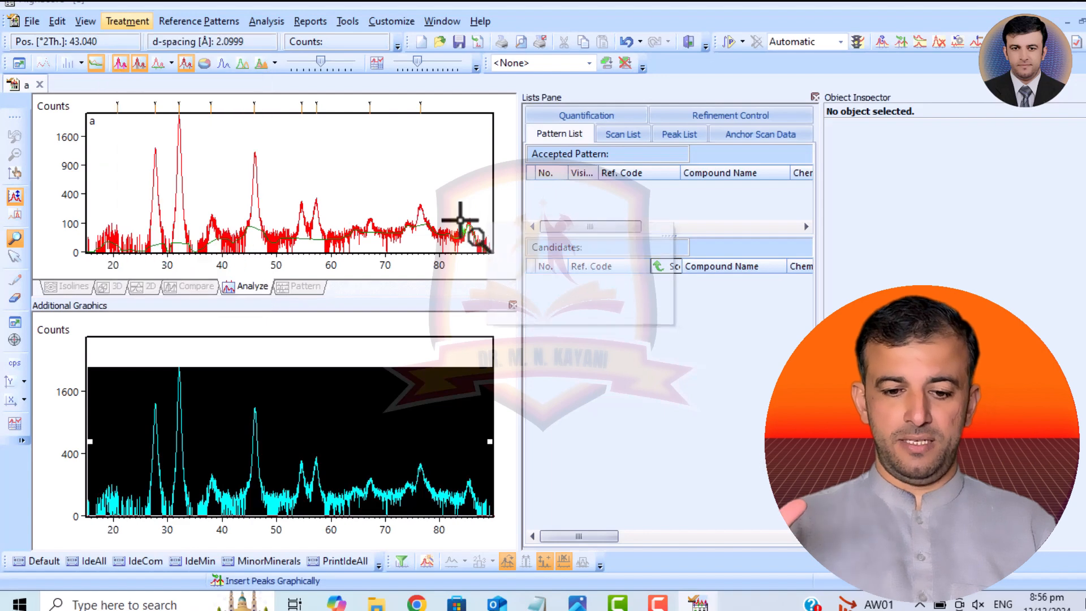
click(469, 215)
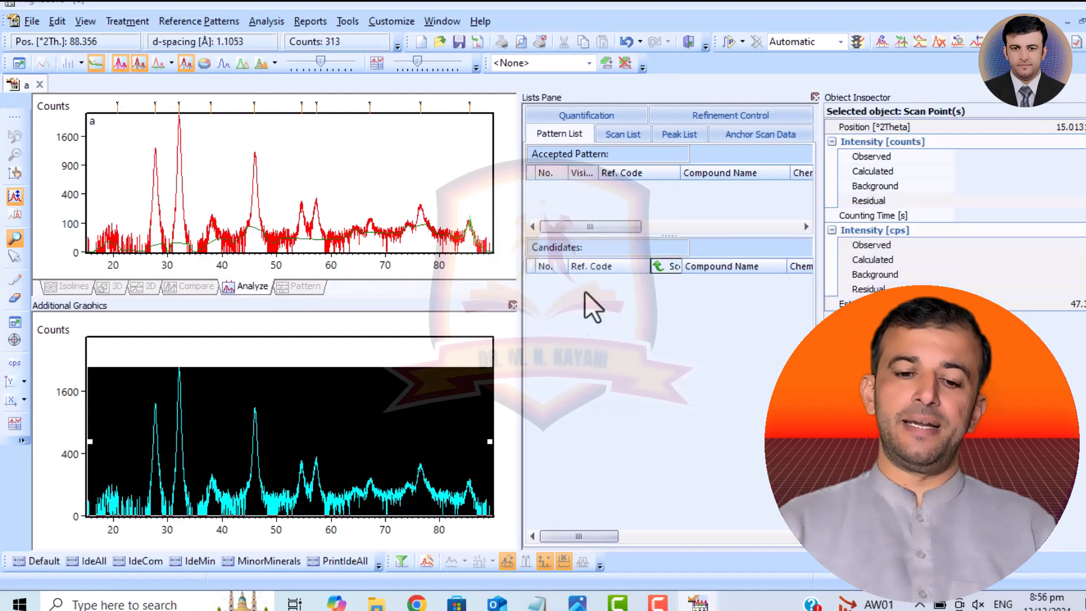
click(470, 122)
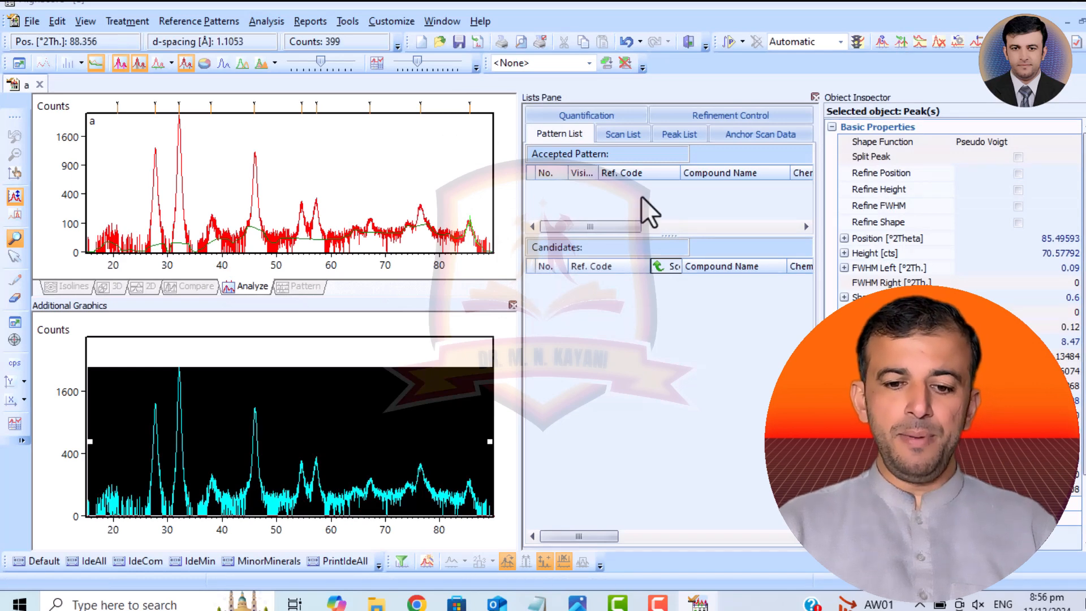
Show the Peak List and examine the properties of the first two peaks.
click(676, 134)
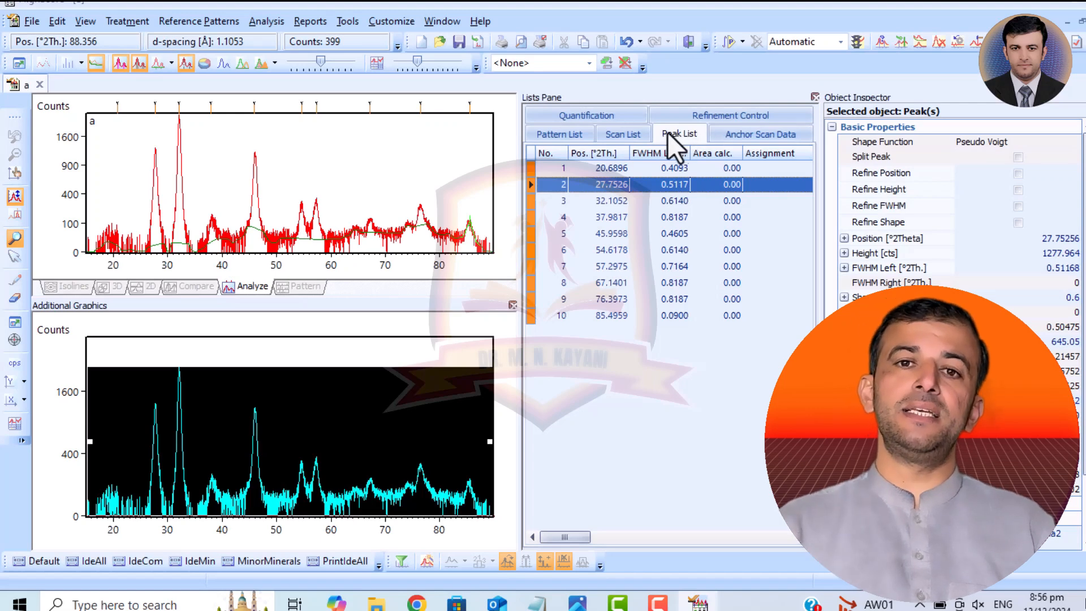
click(555, 167)
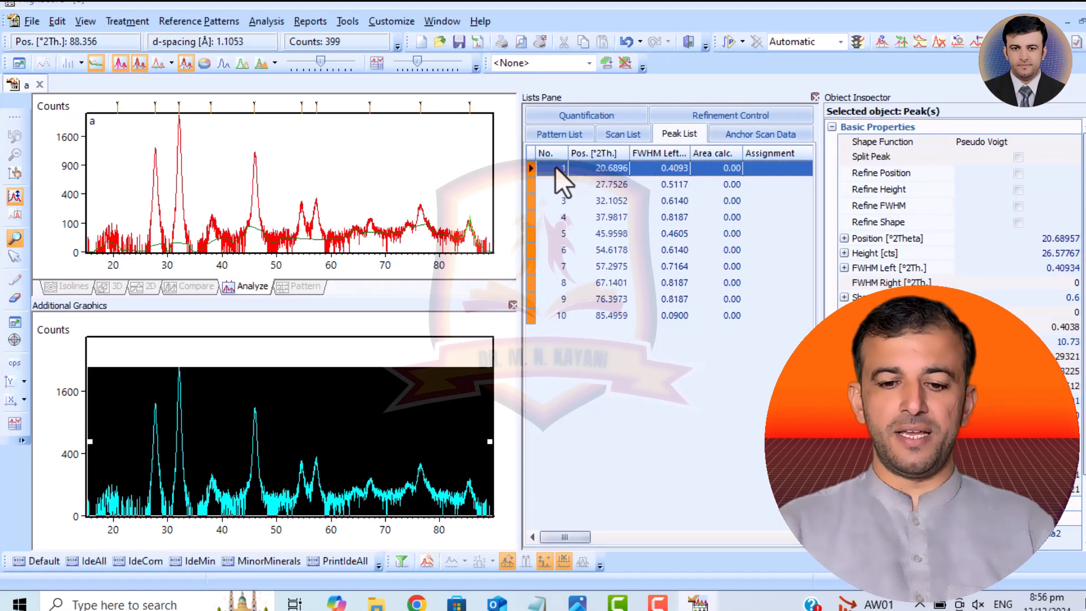
key(Down)
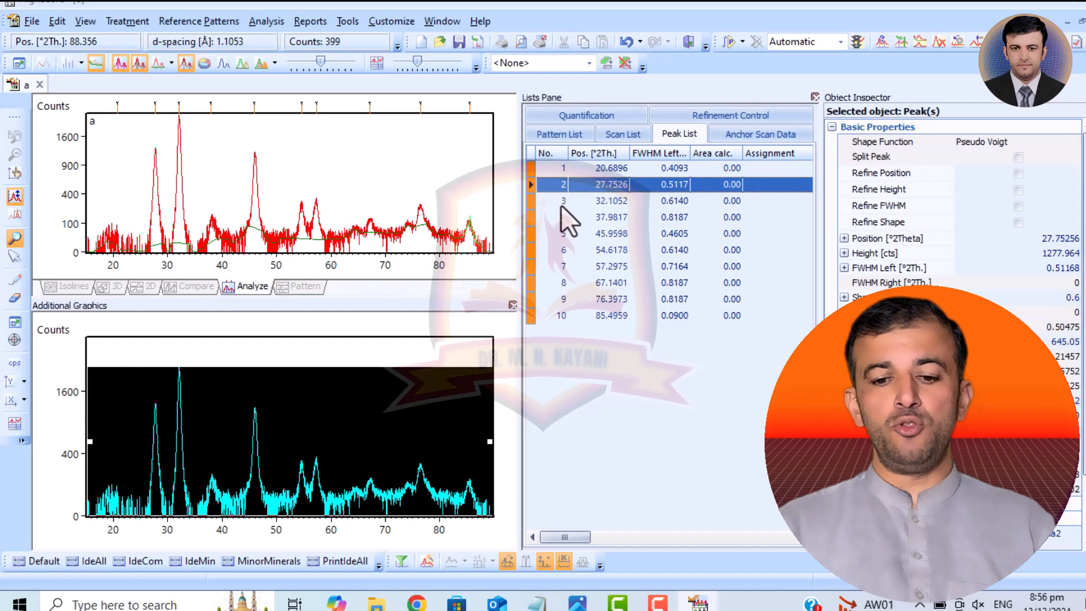
Go through peaks 3 to 10 in the Peak List to examine their positions and FWHM, and reselect the first peak.
key(Down)
key(Down)
key(Down)
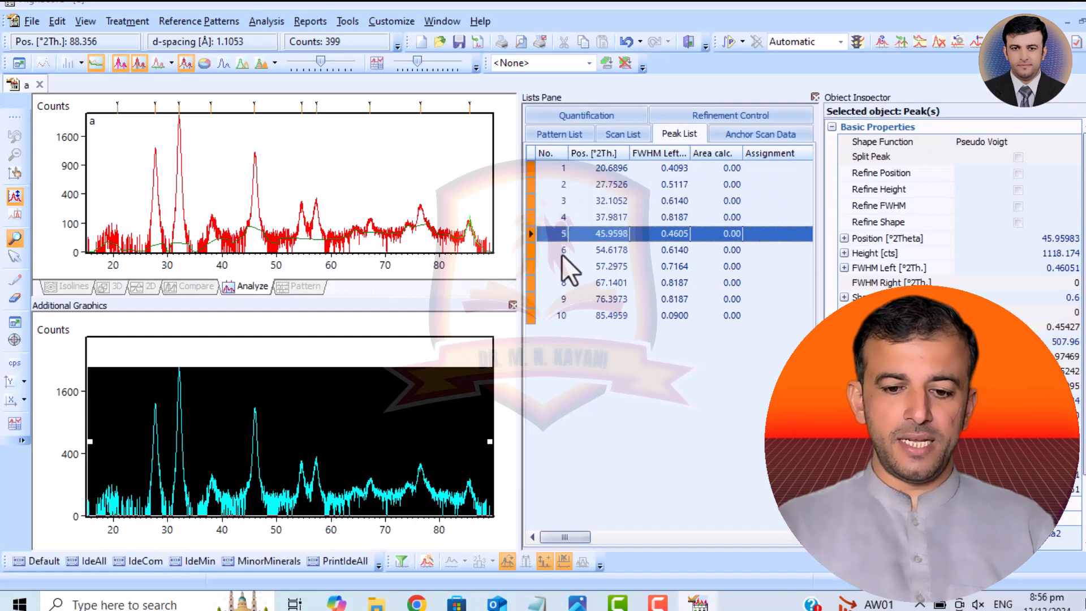
key(Down)
key(Down)
key(Down)
key(Down)
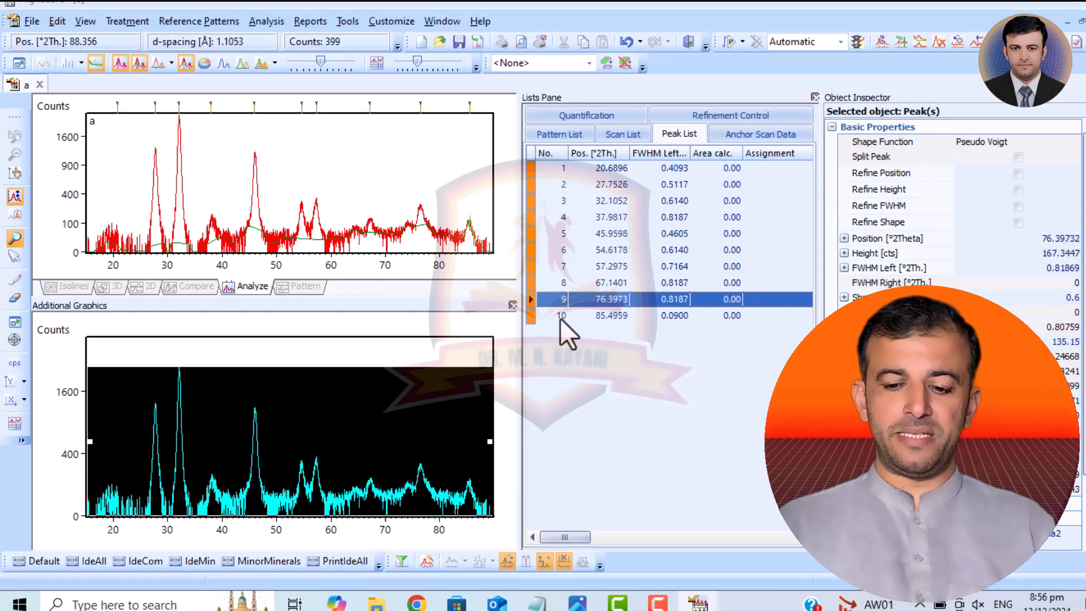
key(Down)
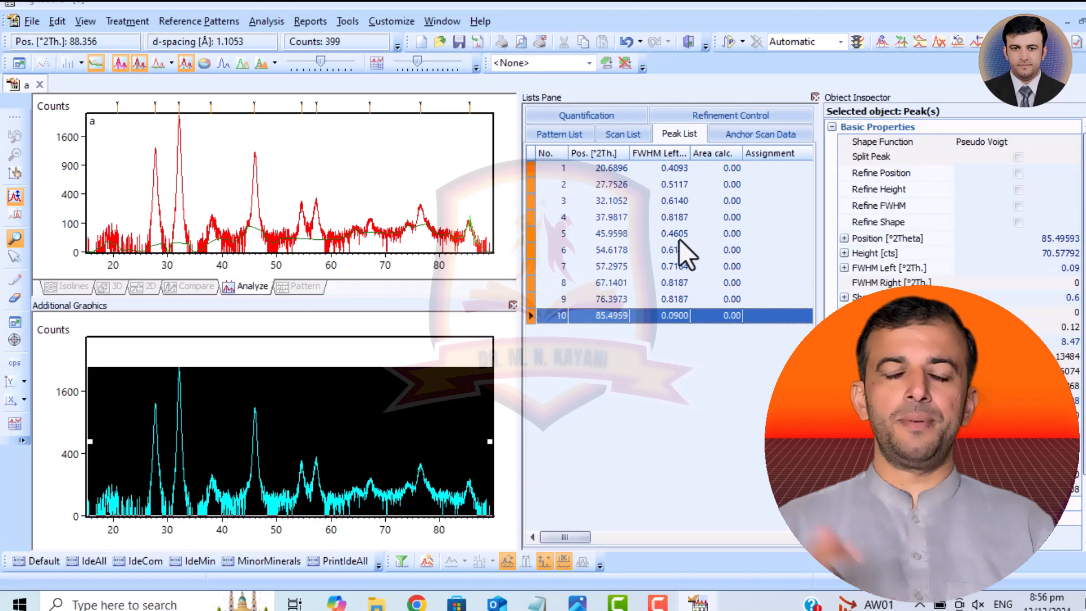
click(674, 168)
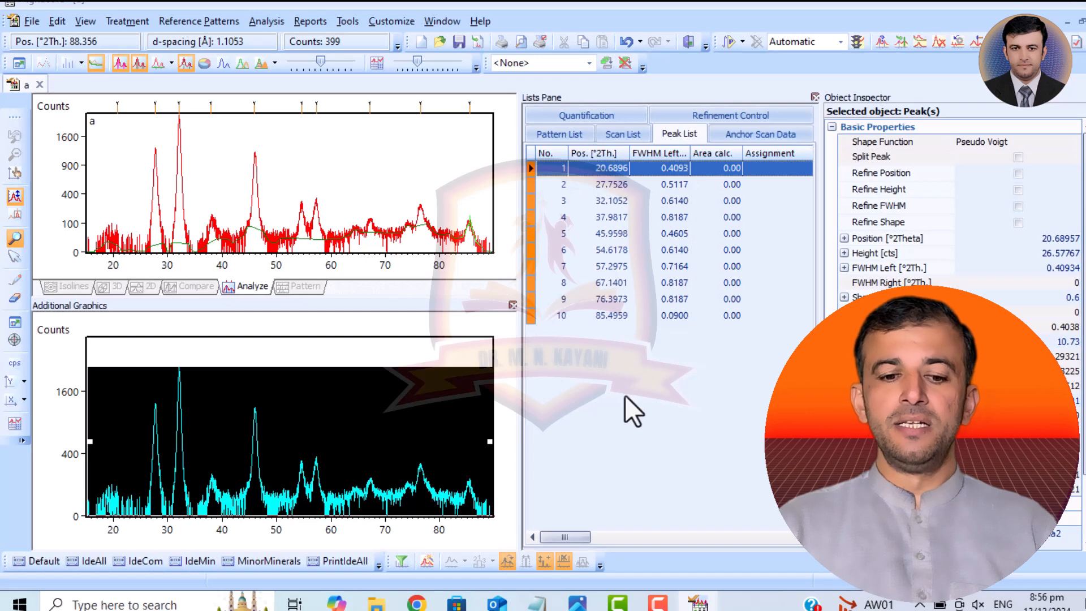
Label the peaks in the scan with their Position and FWHM using Label Peaks.
click(346, 24)
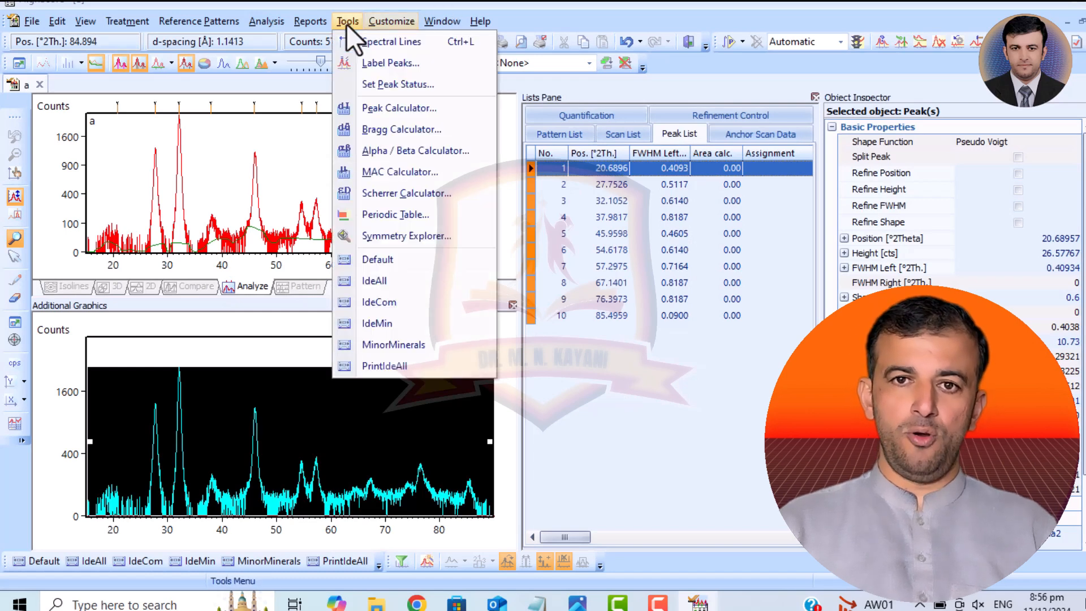
click(382, 64)
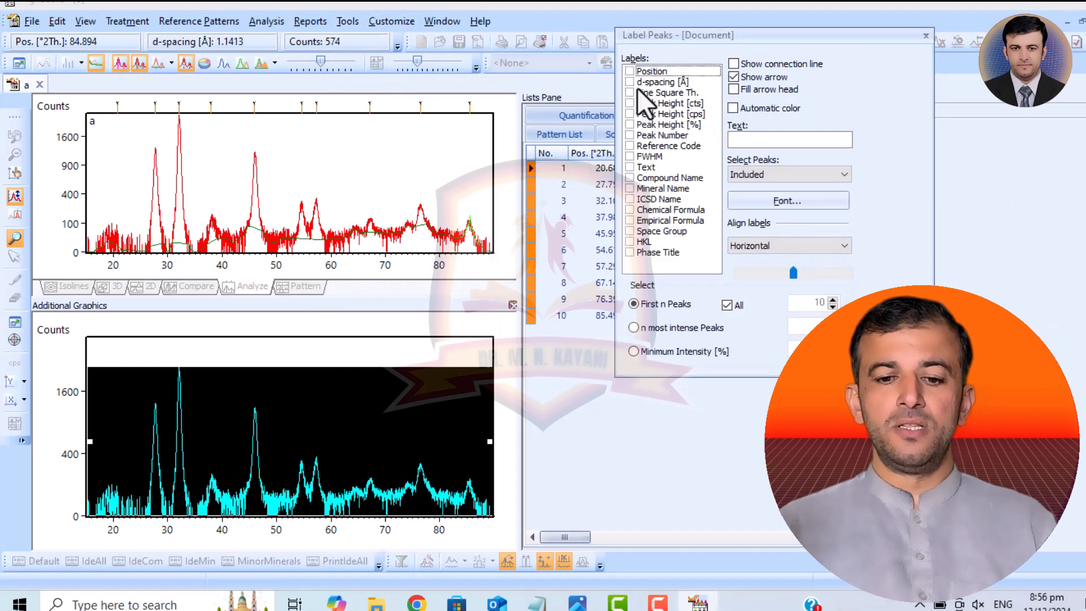
click(630, 72)
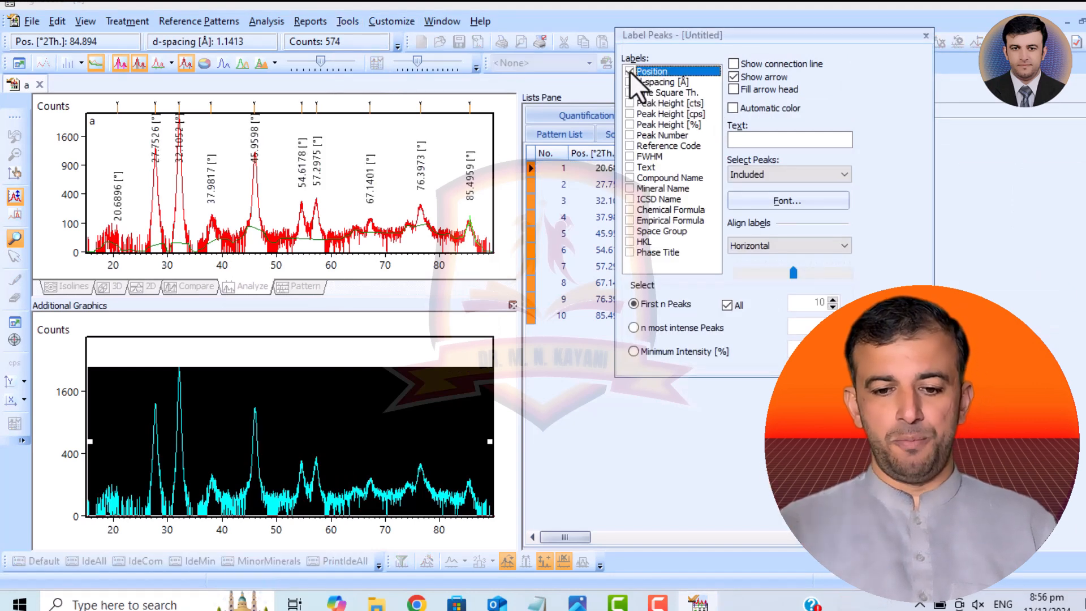
click(630, 157)
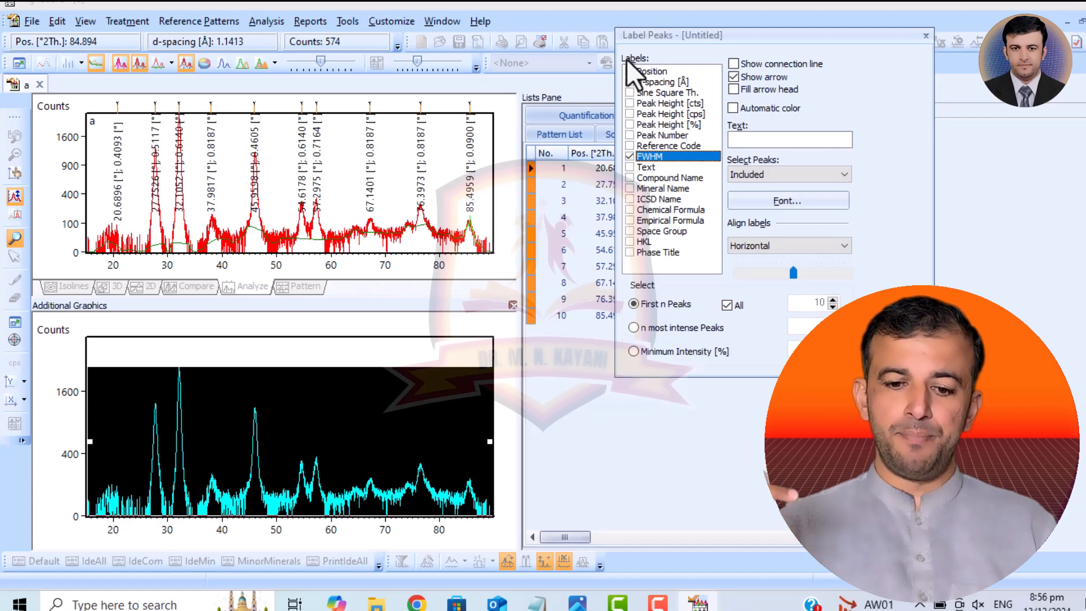
click(894, 357)
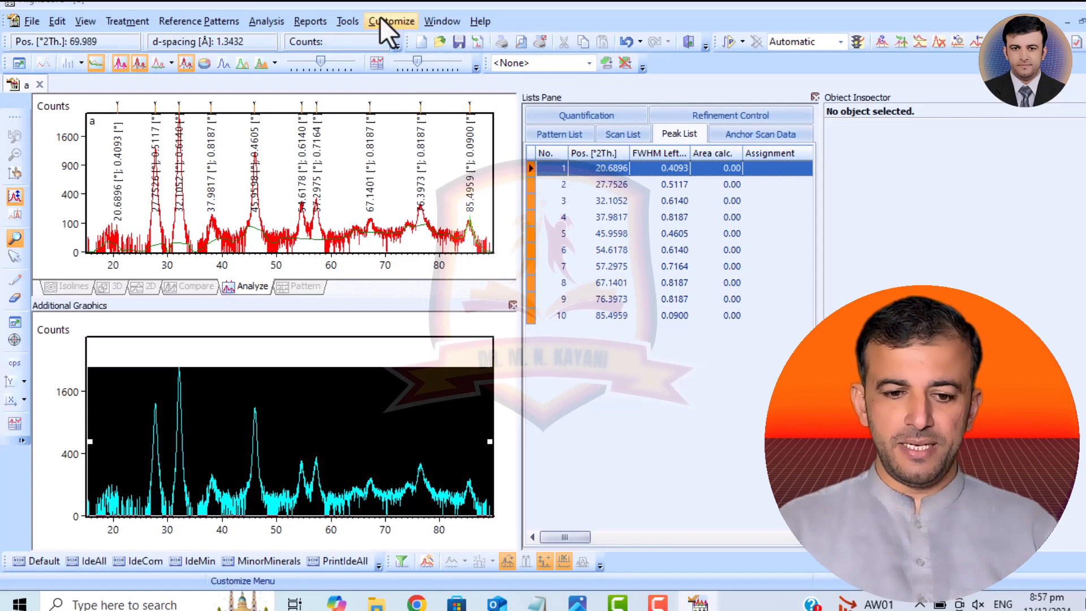
Open the Scherrer Calculator, examine its entry cells for observed width, standard width and peak position, and close it.
click(347, 20)
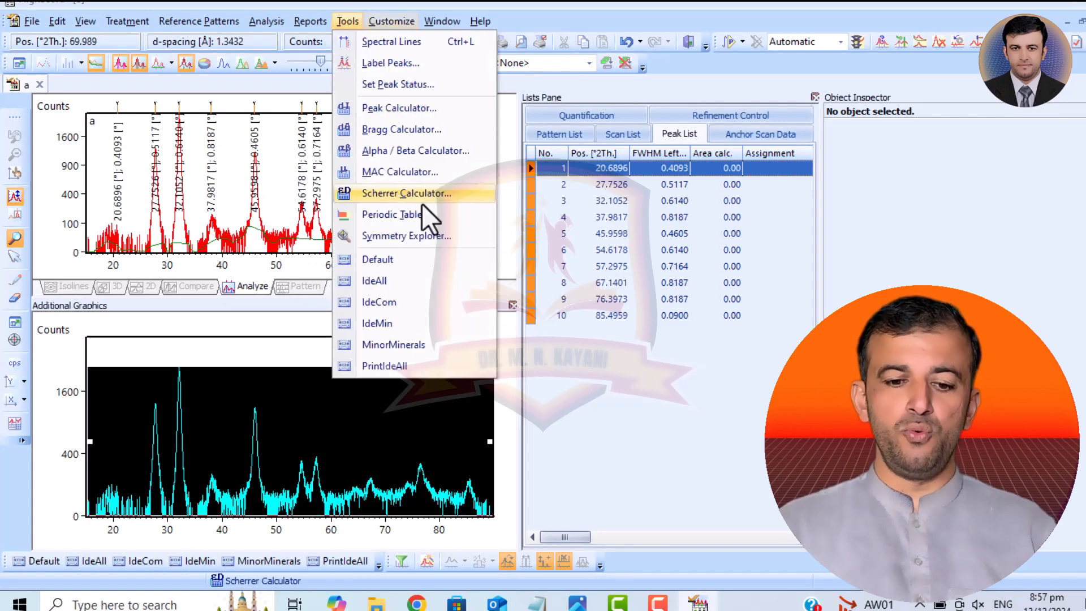
click(389, 191)
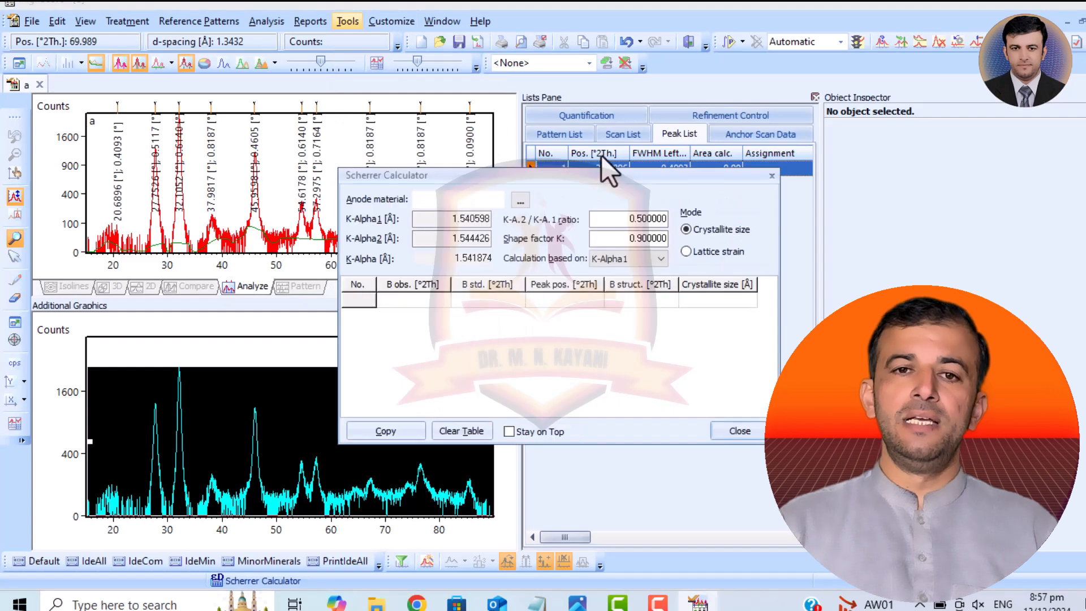
drag(718, 140, 763, 245)
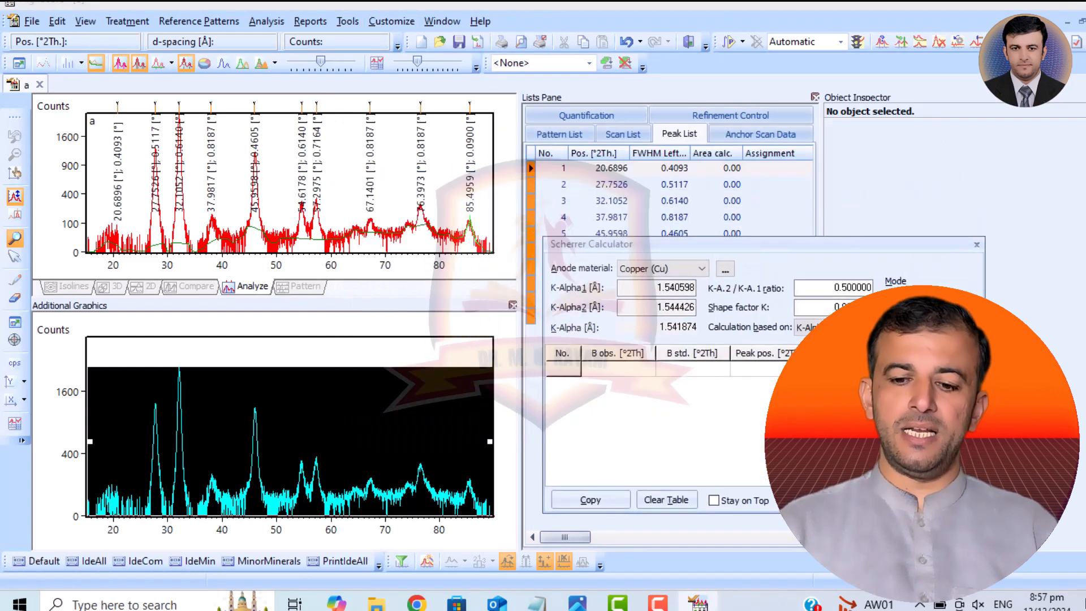
click(619, 369)
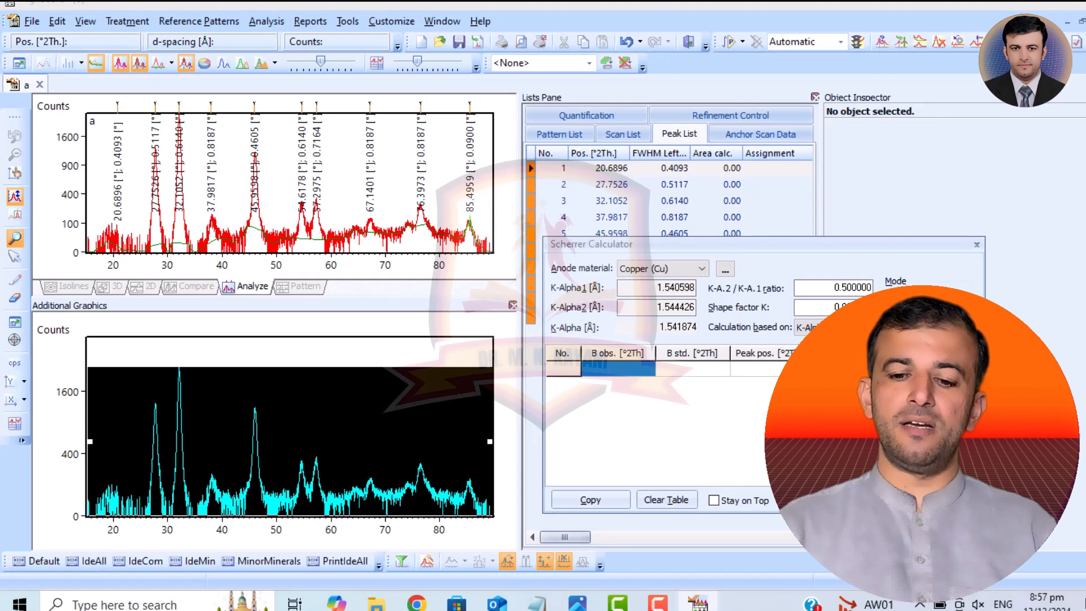
click(603, 371)
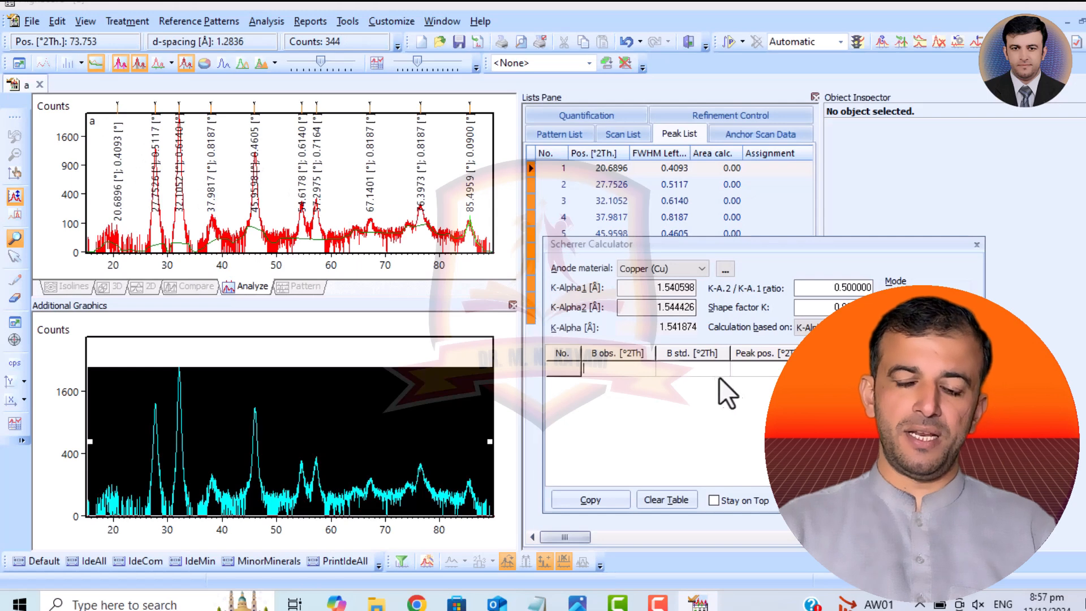
click(751, 372)
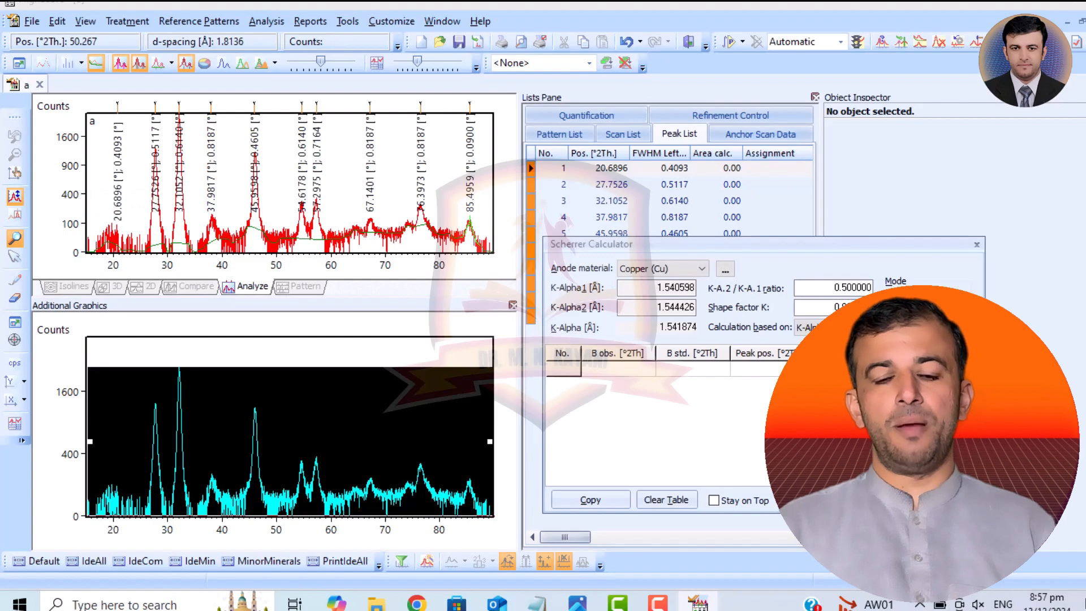
key(Escape)
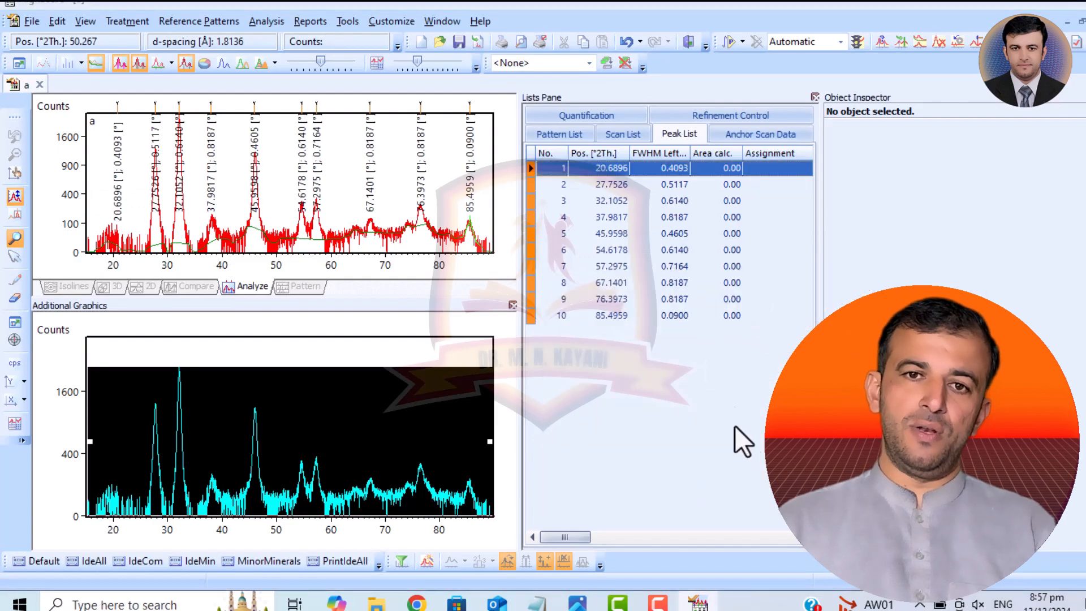